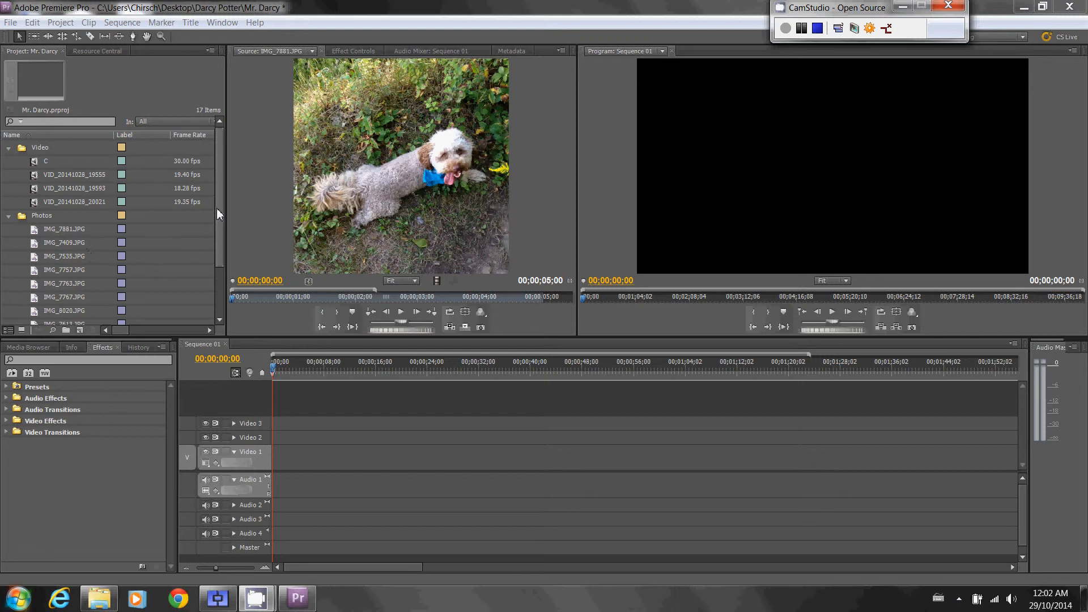
- Look through the project's items, and maximize and restore the Project, Source and Timeline panels one at a time
left_click_drag(219, 210, 220, 294)
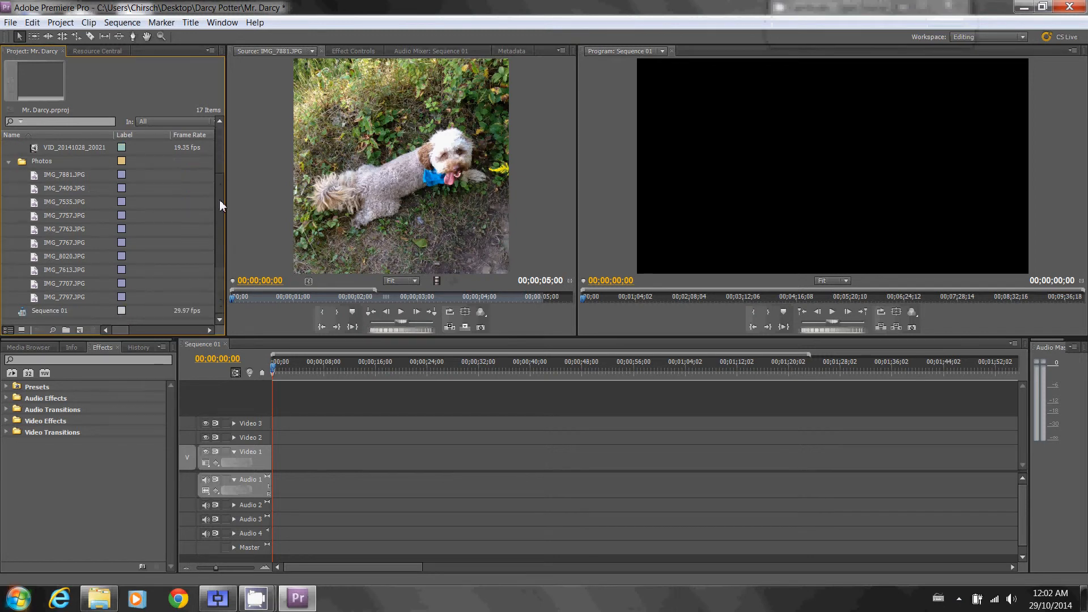
left_click_drag(219, 199, 220, 140)
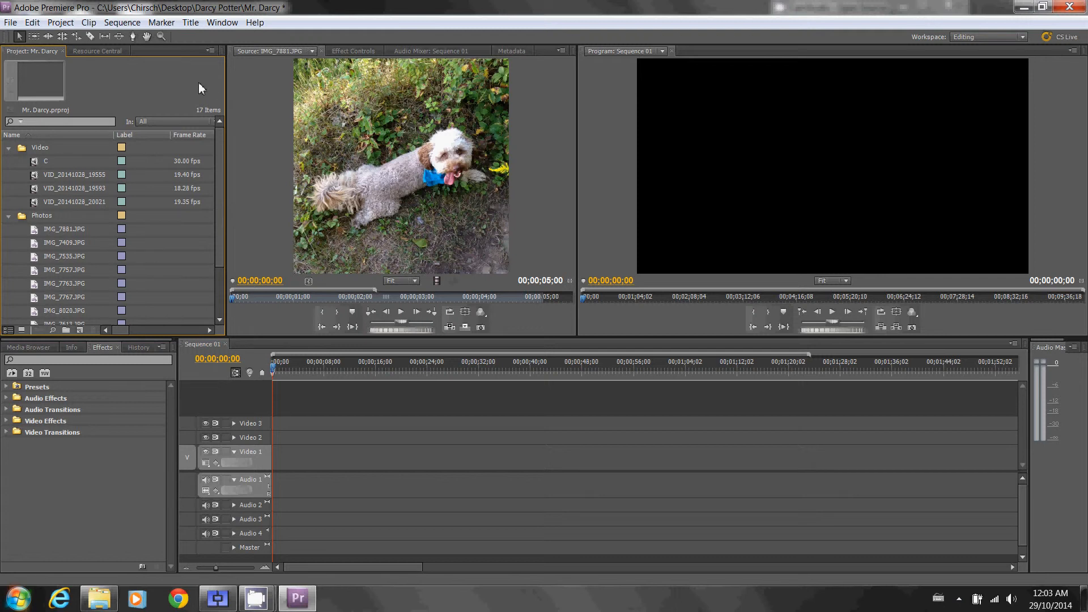
key("grave")
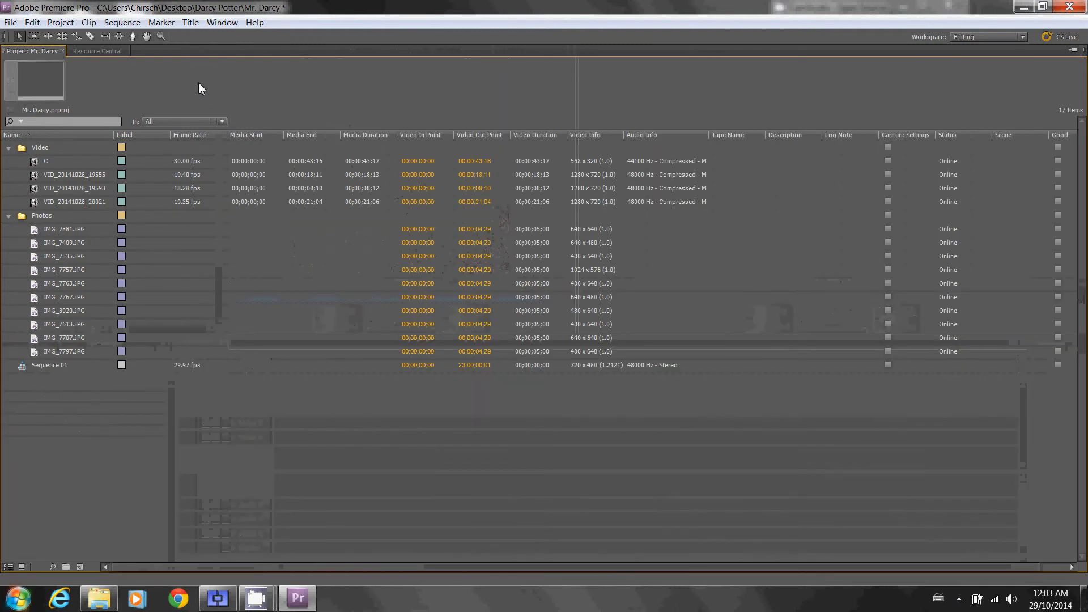
key("grave")
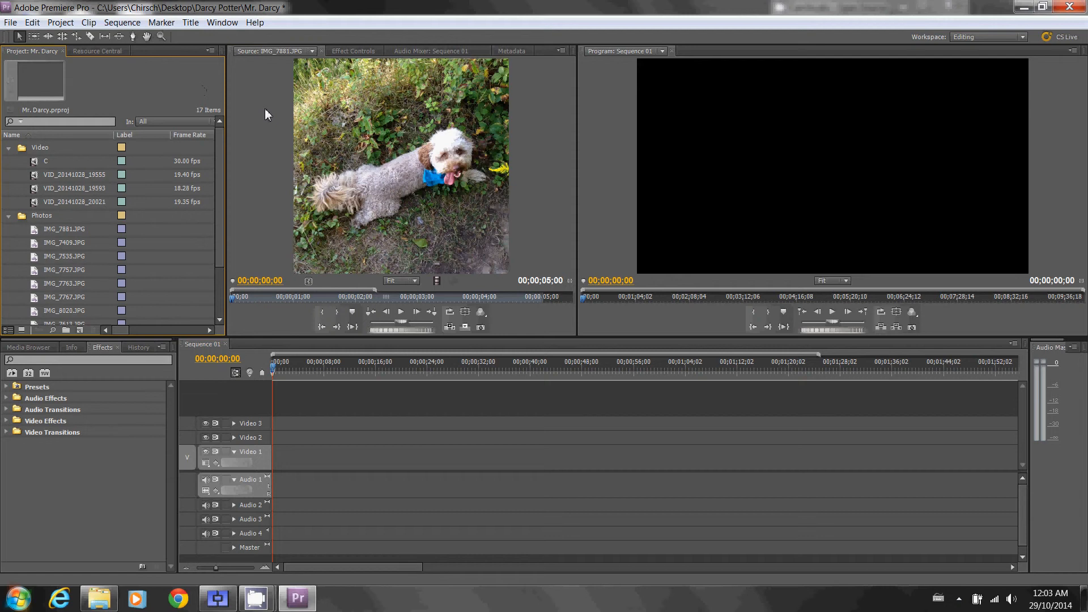
key("grave")
key("grave")
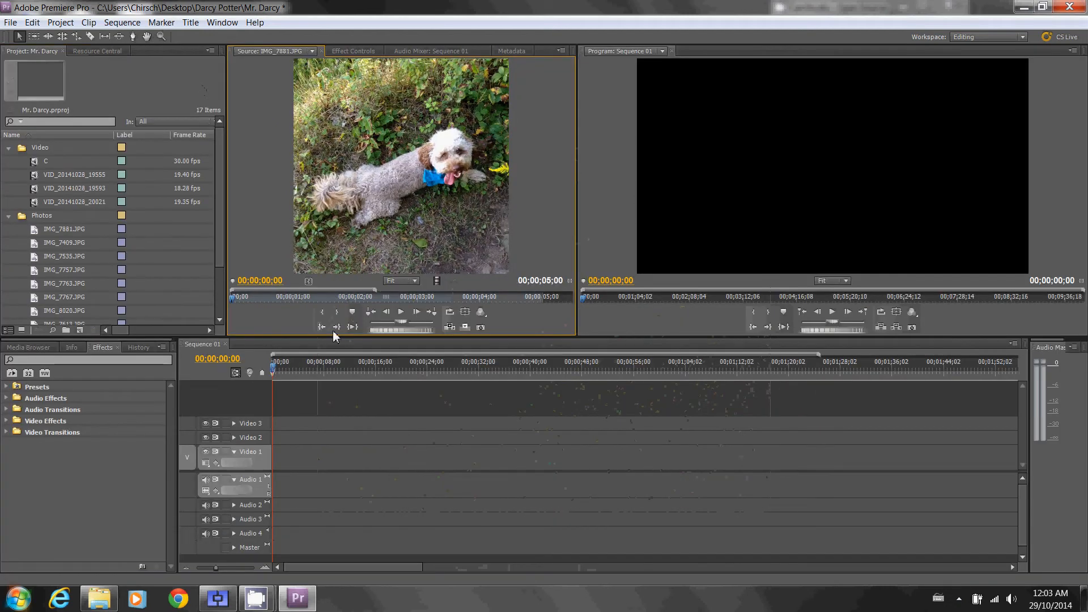
left_click(346, 421)
key("grave")
key("grave")
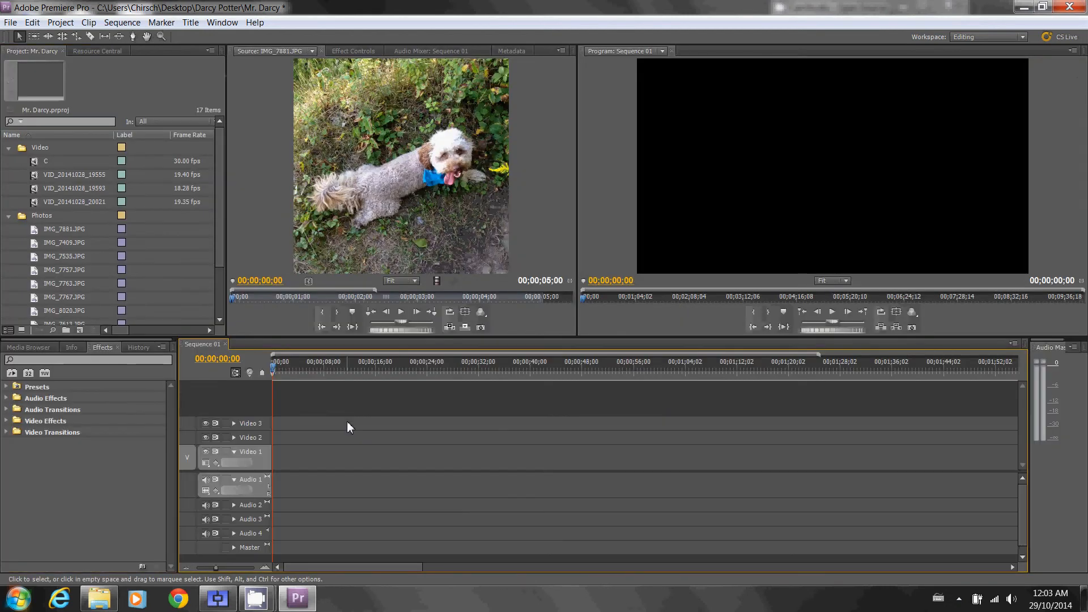
left_click(182, 90)
key("grave")
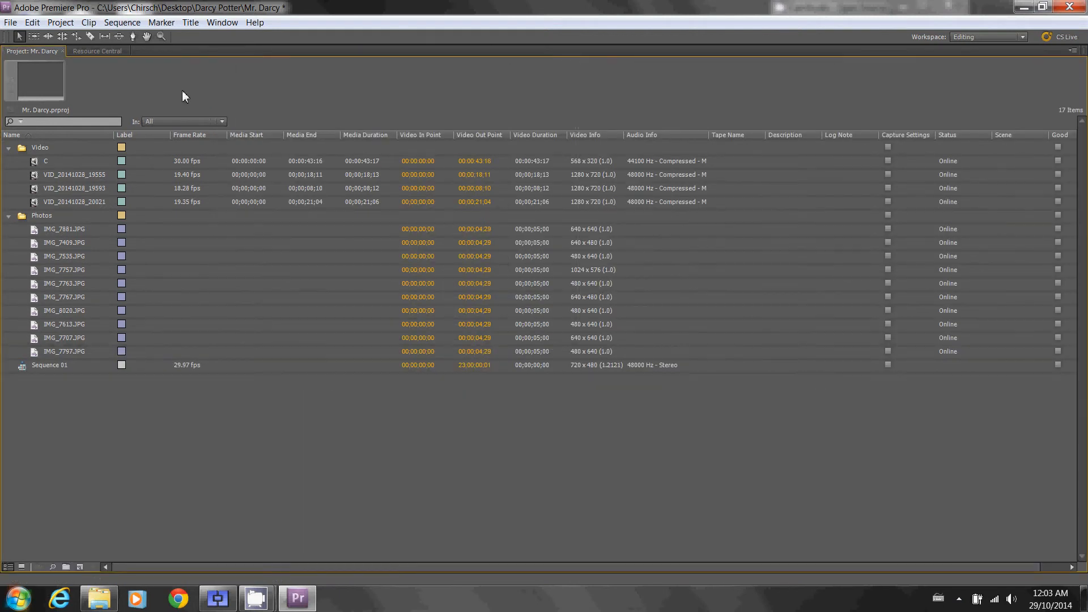
key("grave")
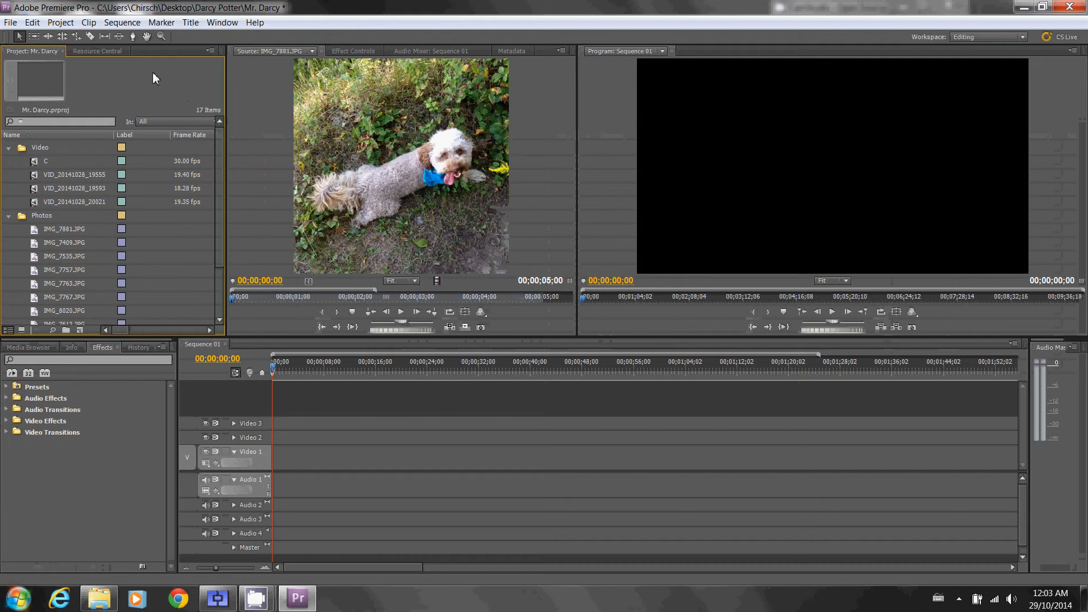
- Preview the three VID_20141028 clips and the photos IMG_7409.JPG and IMG_7535.JPG in the maximized Project panel, and restore the panel
key("grave")
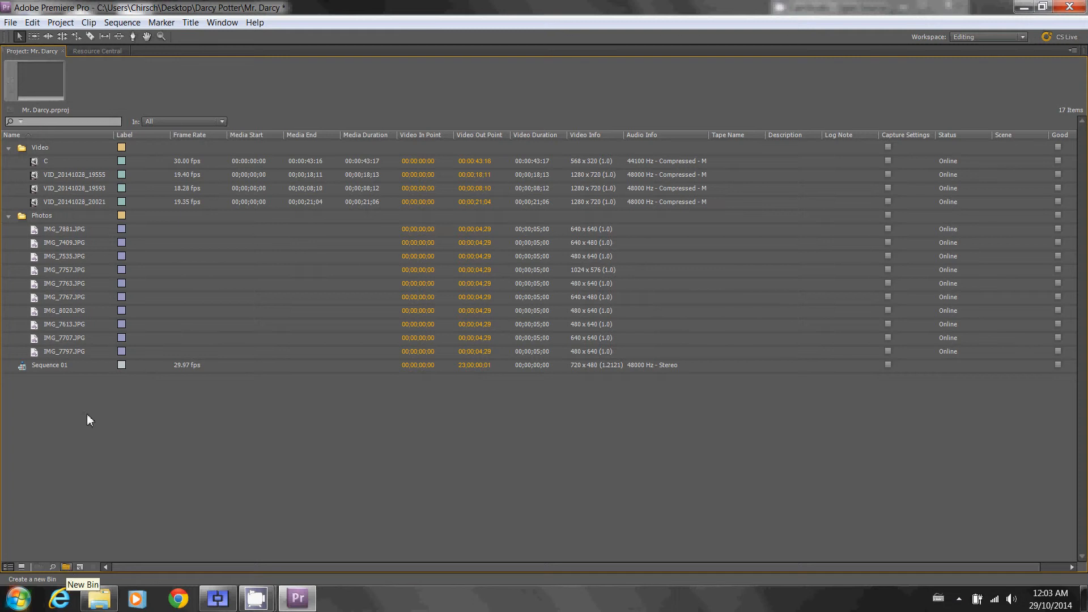
left_click(55, 174)
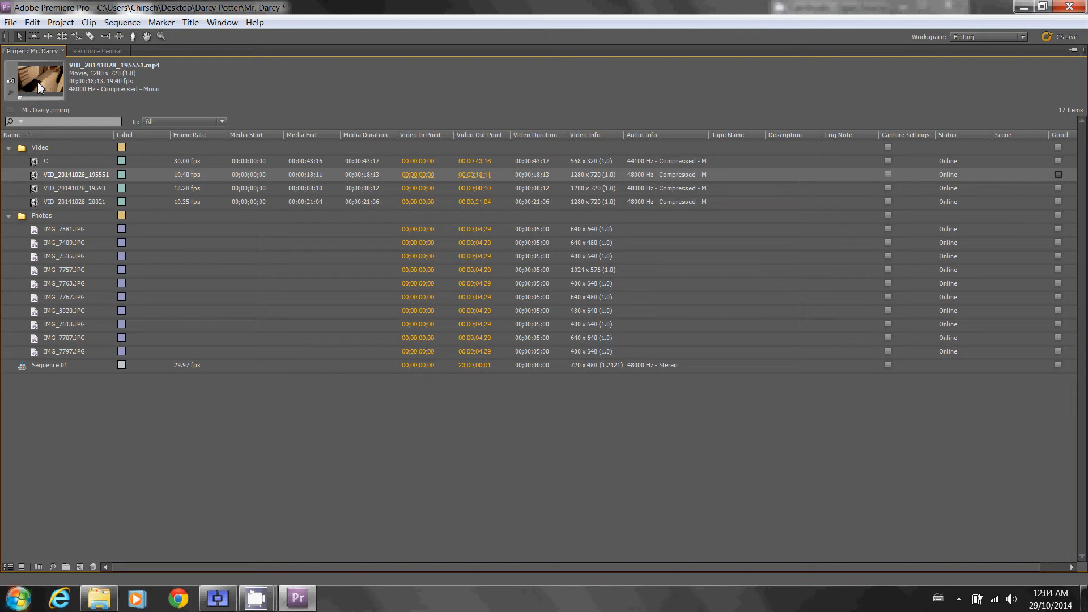
left_click(52, 188)
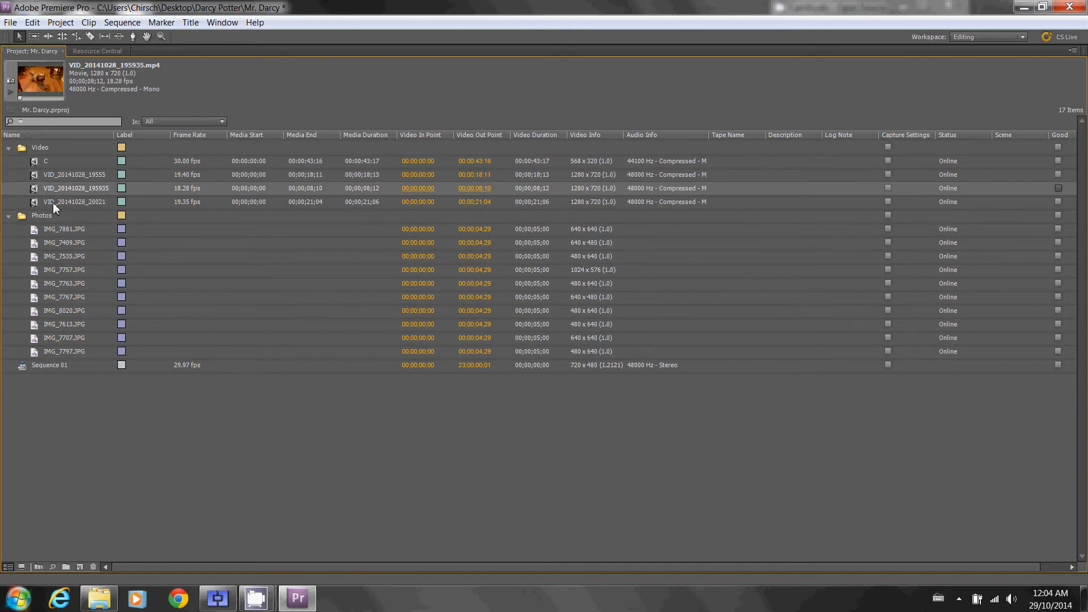
left_click(52, 202)
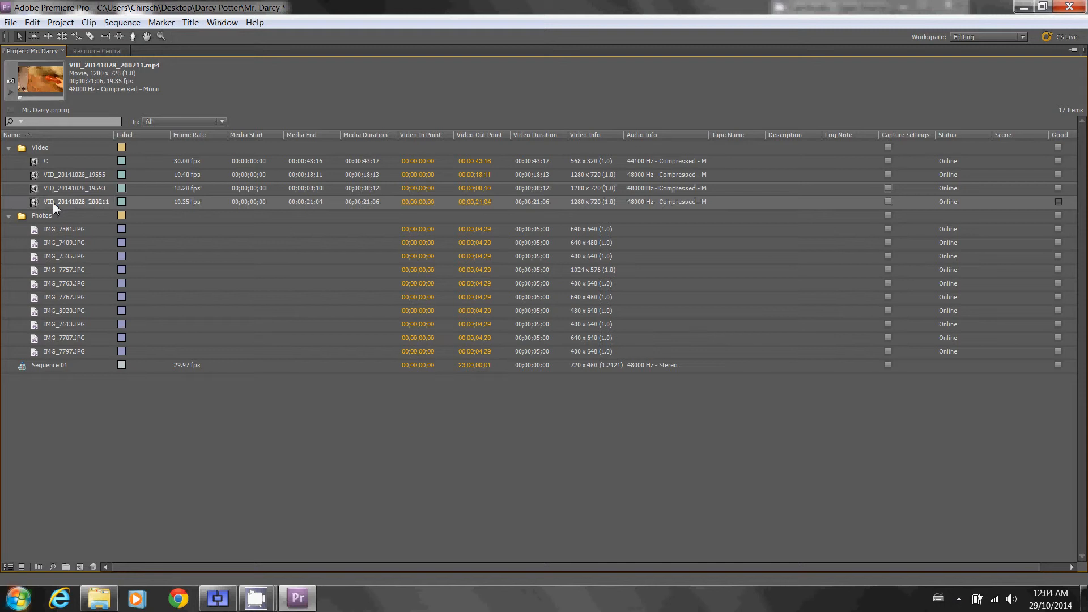
left_click(53, 242)
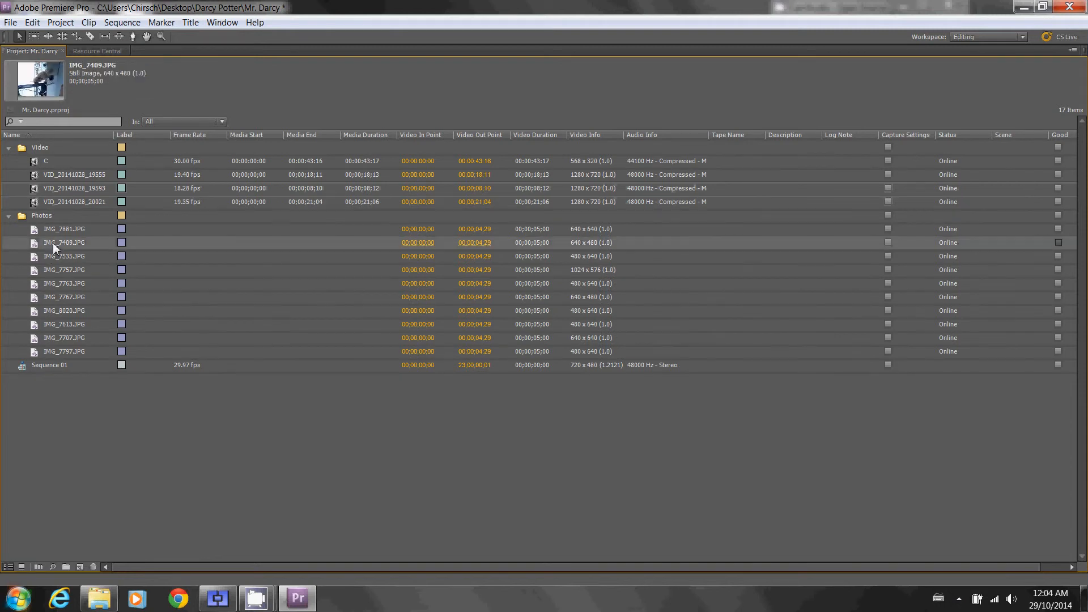
left_click(52, 242)
key("Escape")
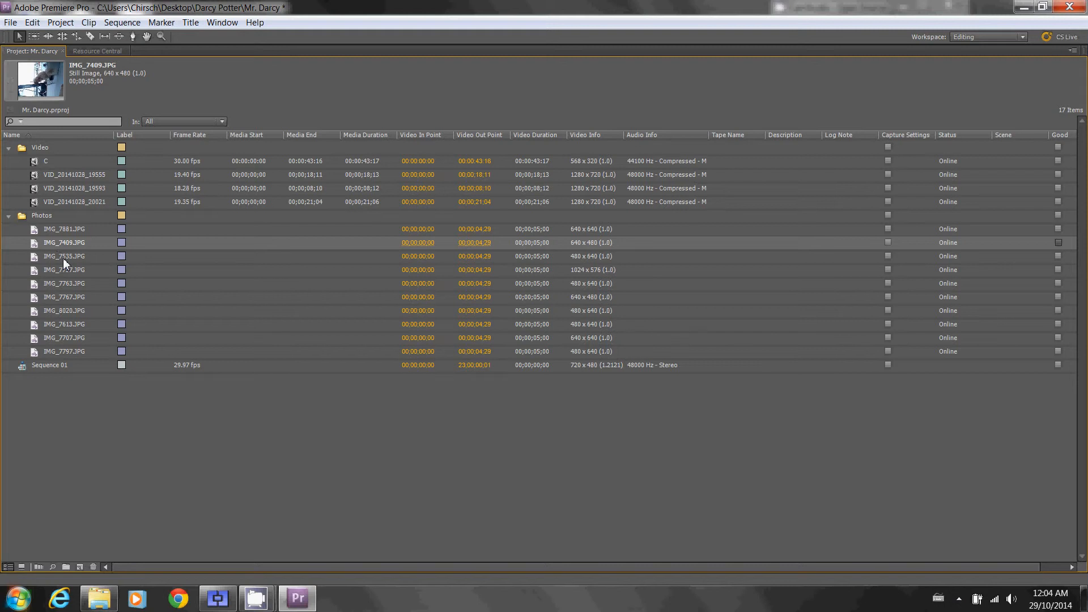
left_click(63, 258)
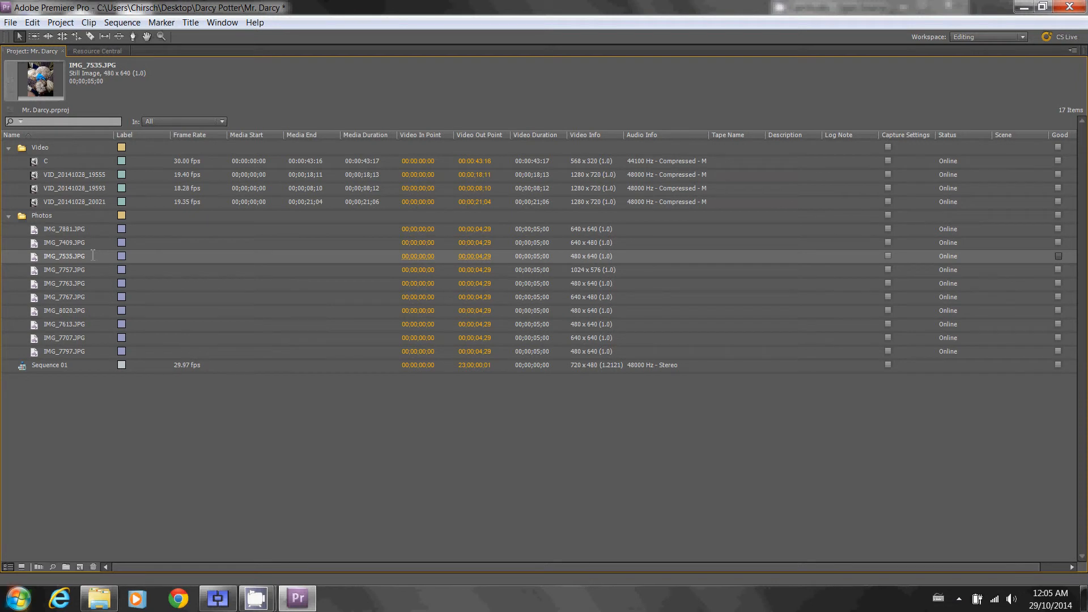
key("grave")
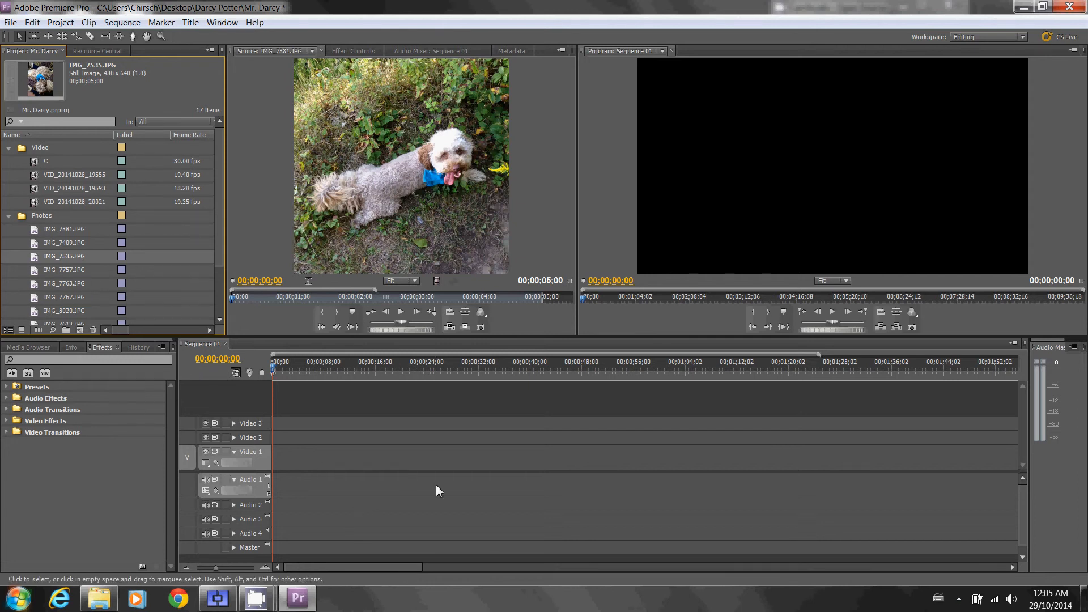
- Switch the project items to Icon View and open the Video bin
left_click(21, 330)
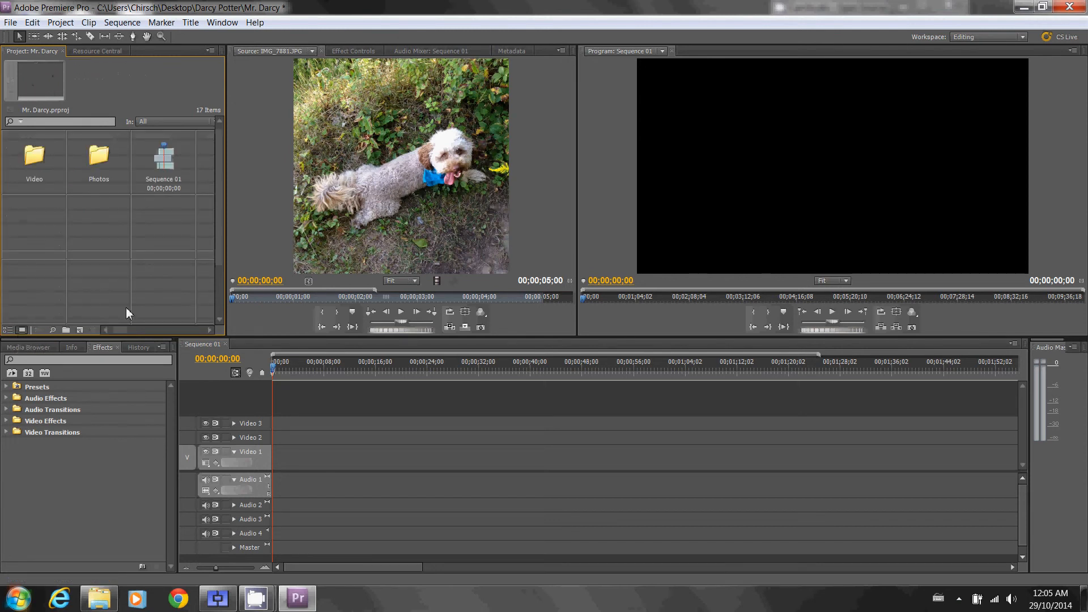
double_click(27, 157)
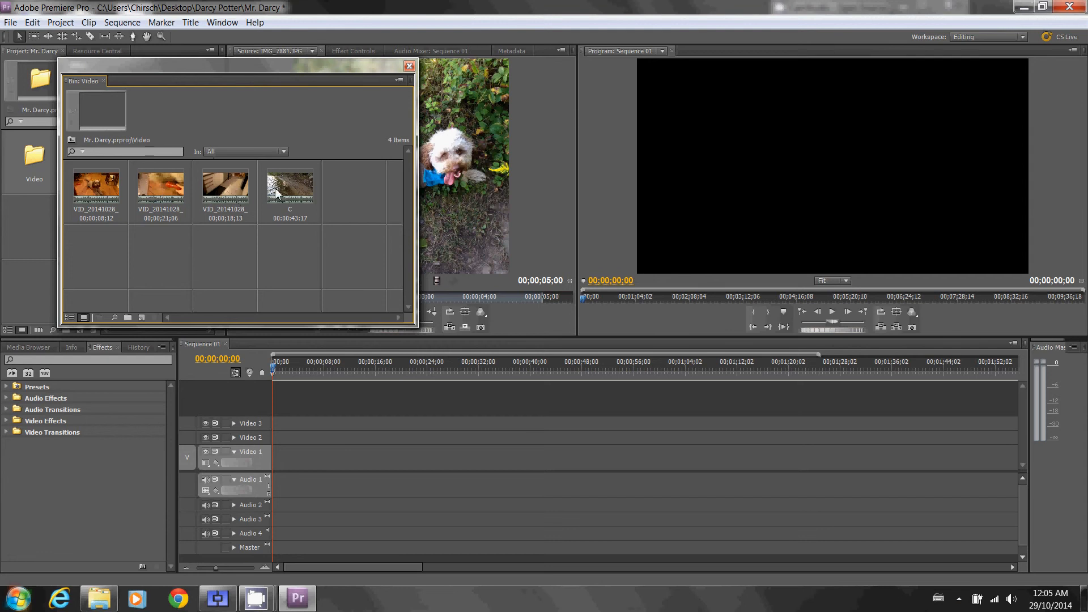
- Rearrange the Video bin's clips, ending in the order VID_20141028_195935, VID_20141028_200211, VID_20141028_195551, C
left_click_drag(281, 188, 209, 195)
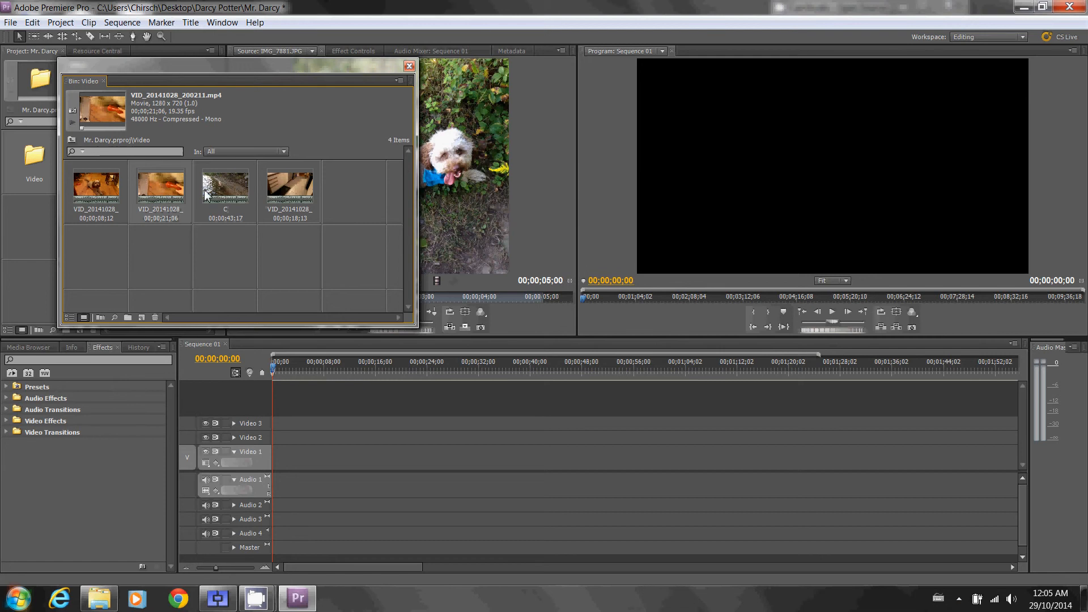
left_click(311, 189)
left_click_drag(120, 197, 253, 199)
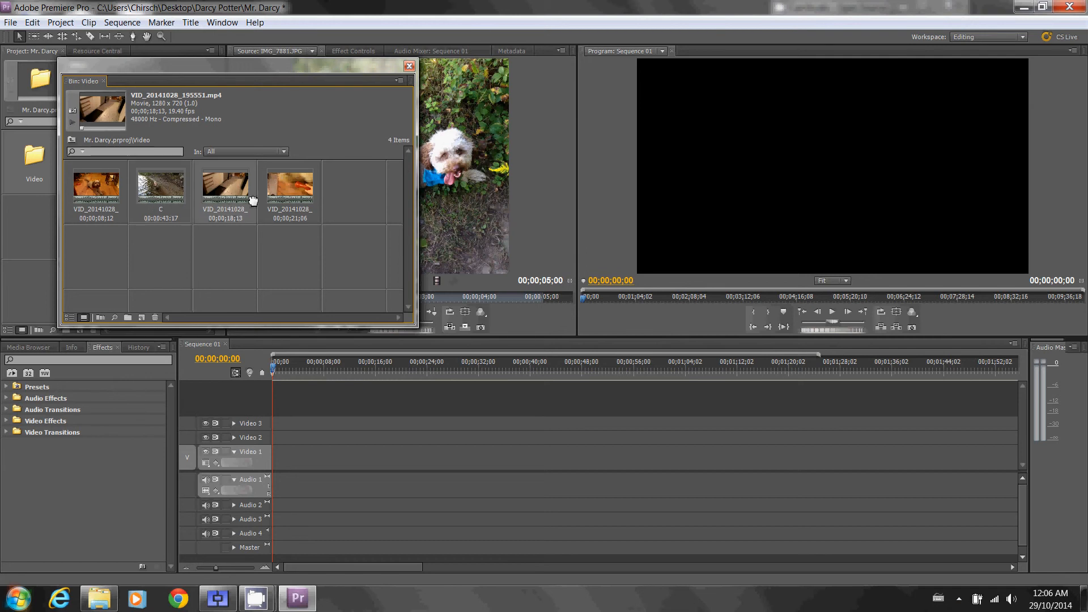
left_click(160, 184)
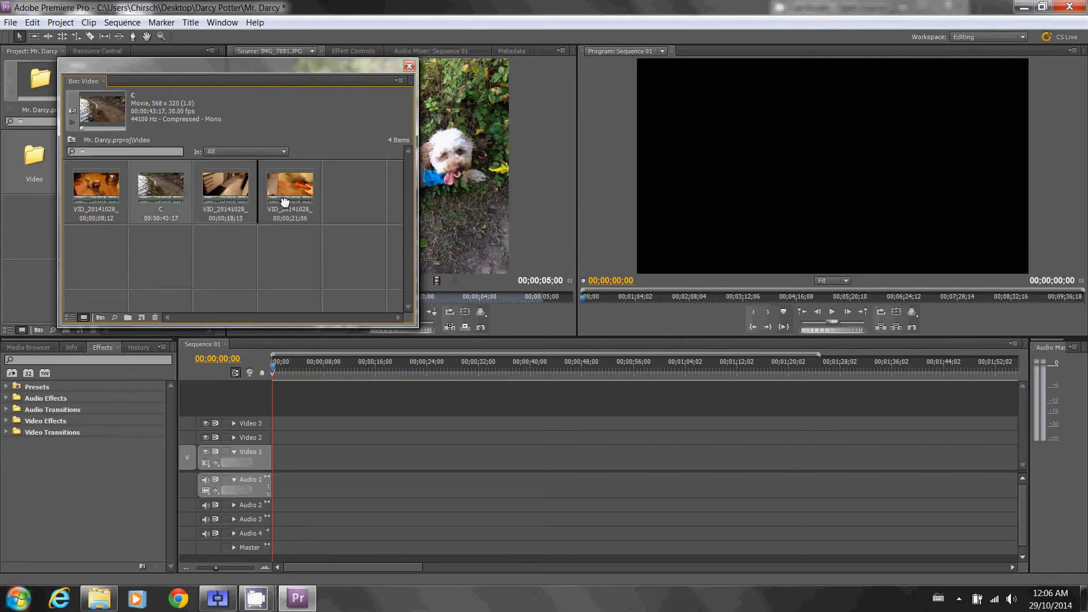
left_click_drag(285, 202, 293, 202)
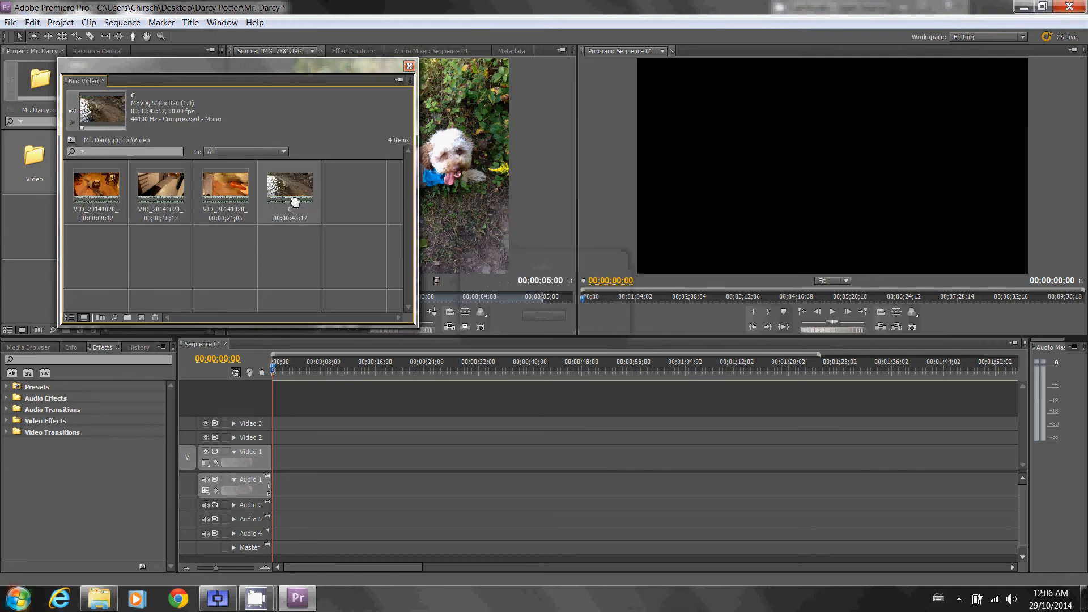
left_click(231, 188)
left_click_drag(201, 185, 139, 183)
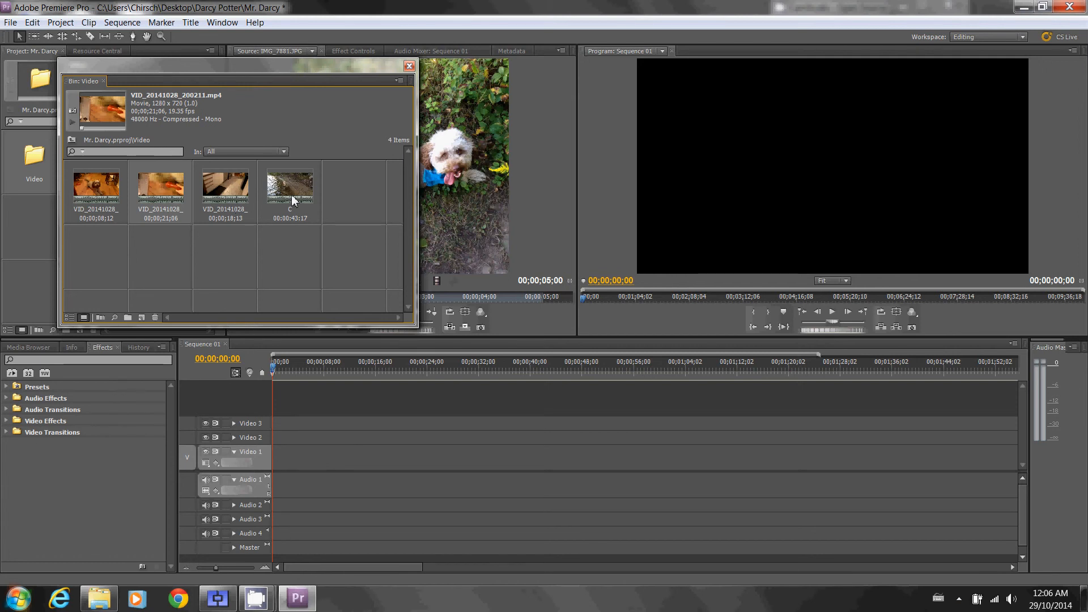
- Automate all four Video bin clips to Sequence 01 in selection order, placed sequentially as an overlay edit with 2-second overlap and default audio and video transitions
left_click(88, 195, "shift")
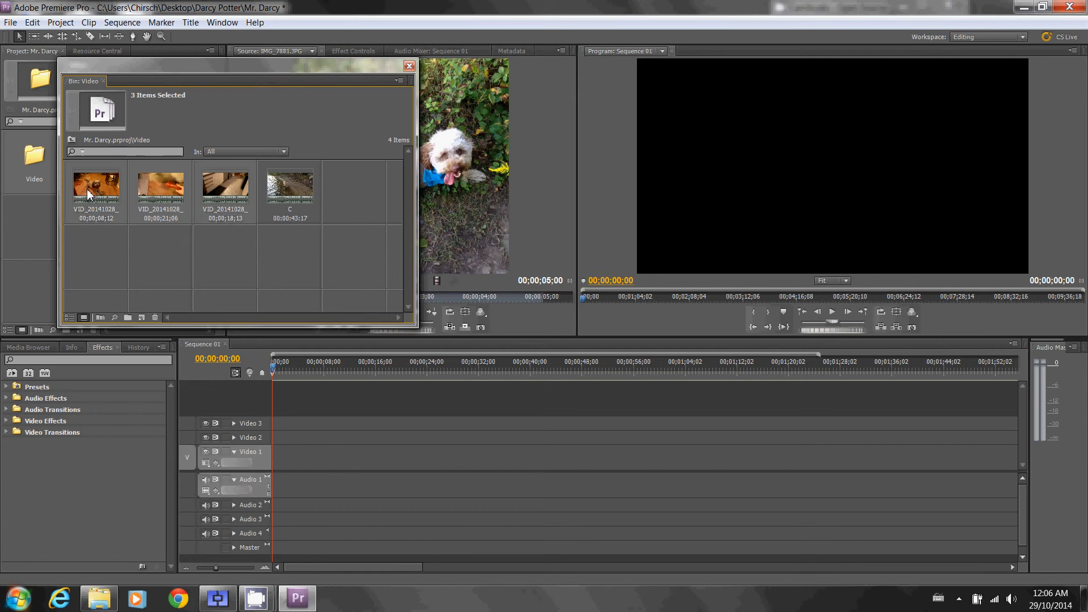
left_click(288, 179, "shift")
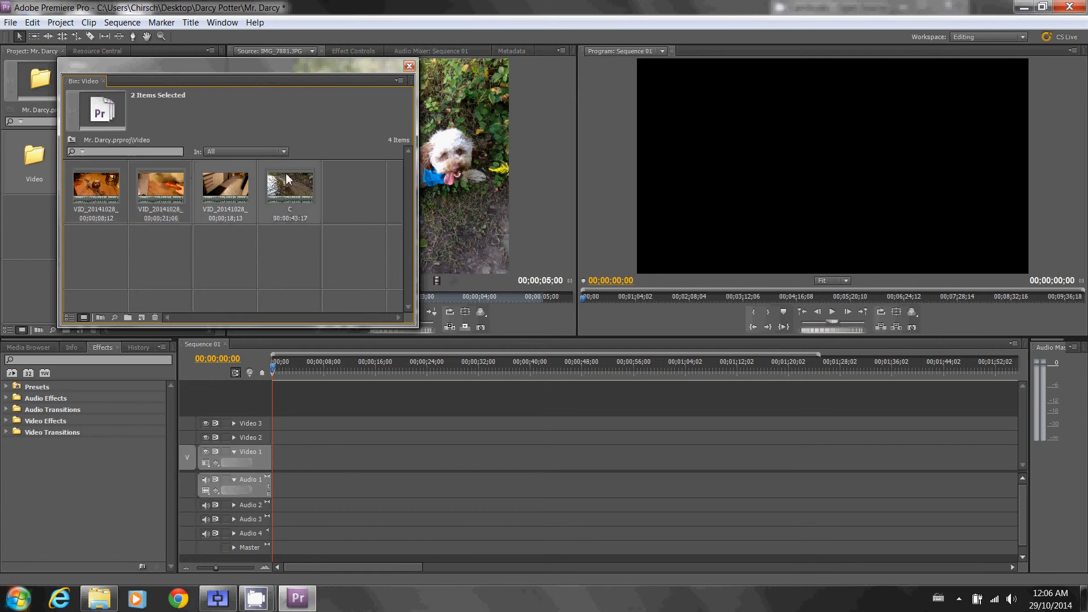
left_click(88, 193)
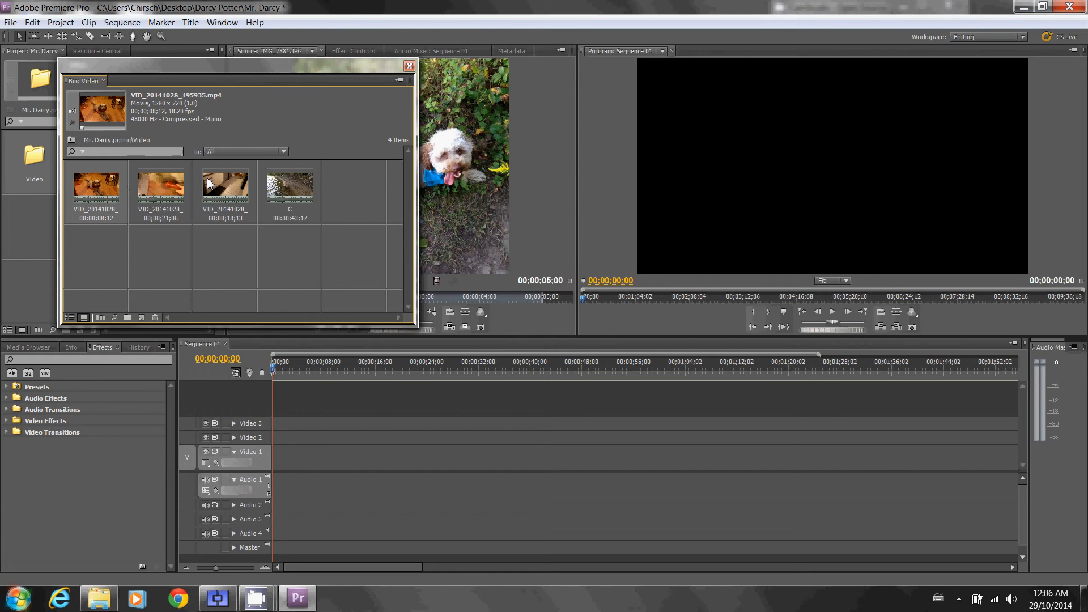
left_click(304, 190, "shift")
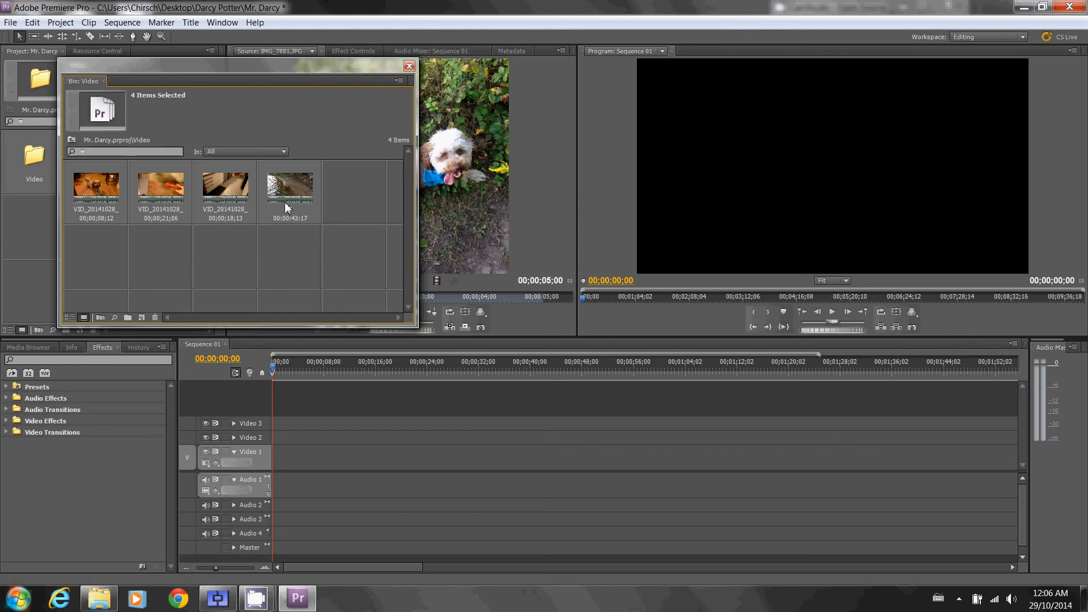
left_click(101, 319)
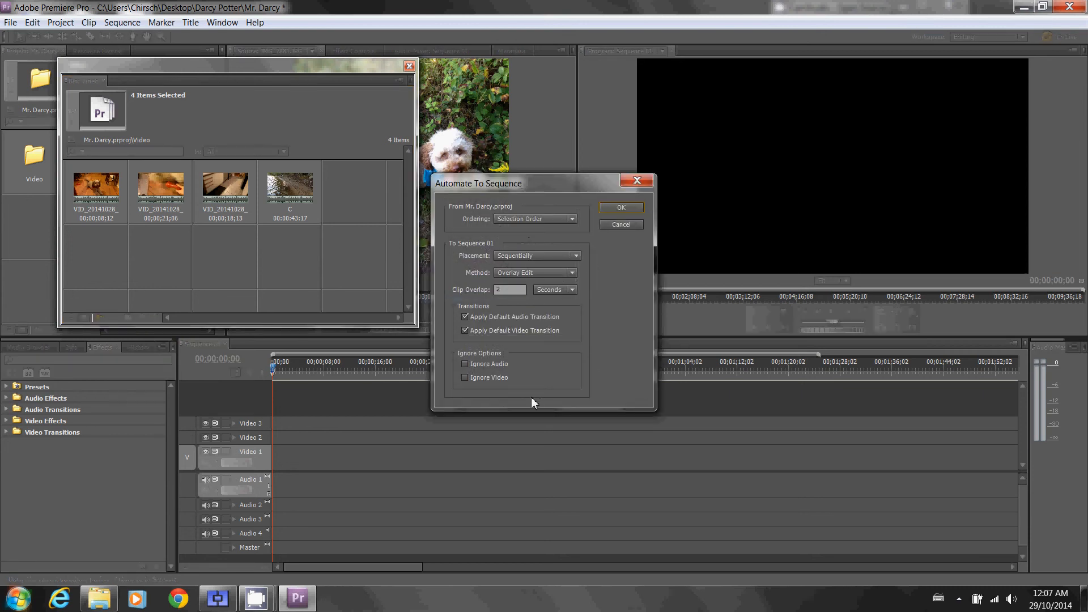
double_click(497, 291)
left_click(572, 290)
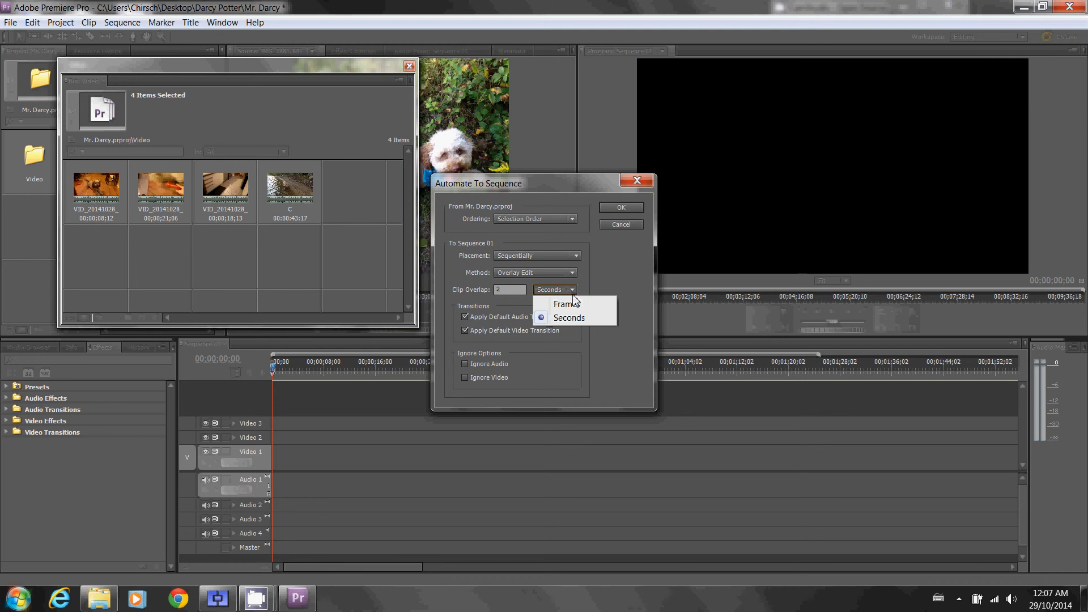
left_click(579, 318)
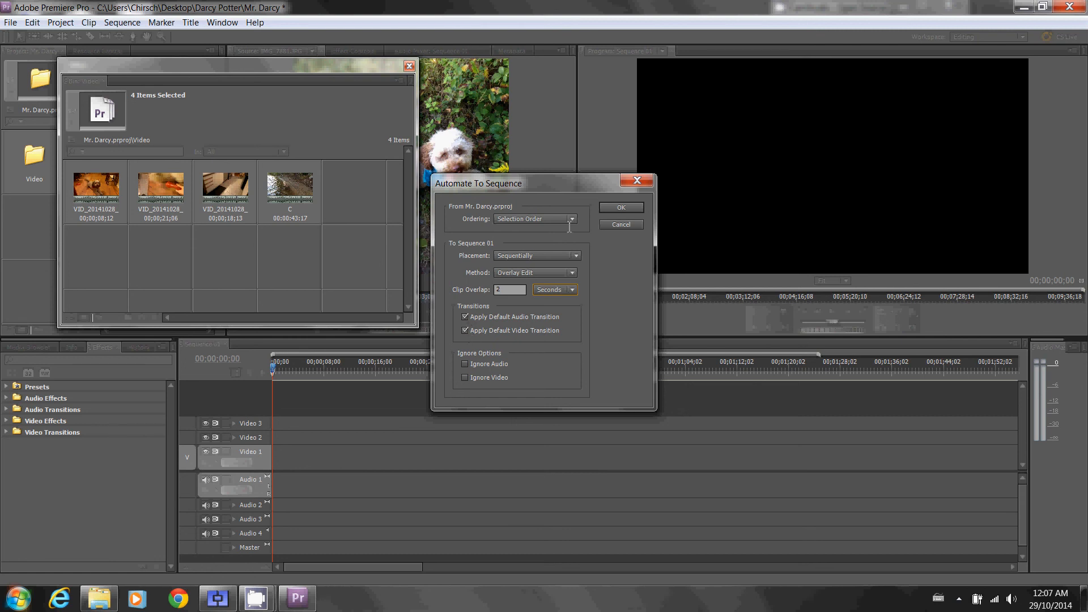
left_click(613, 208)
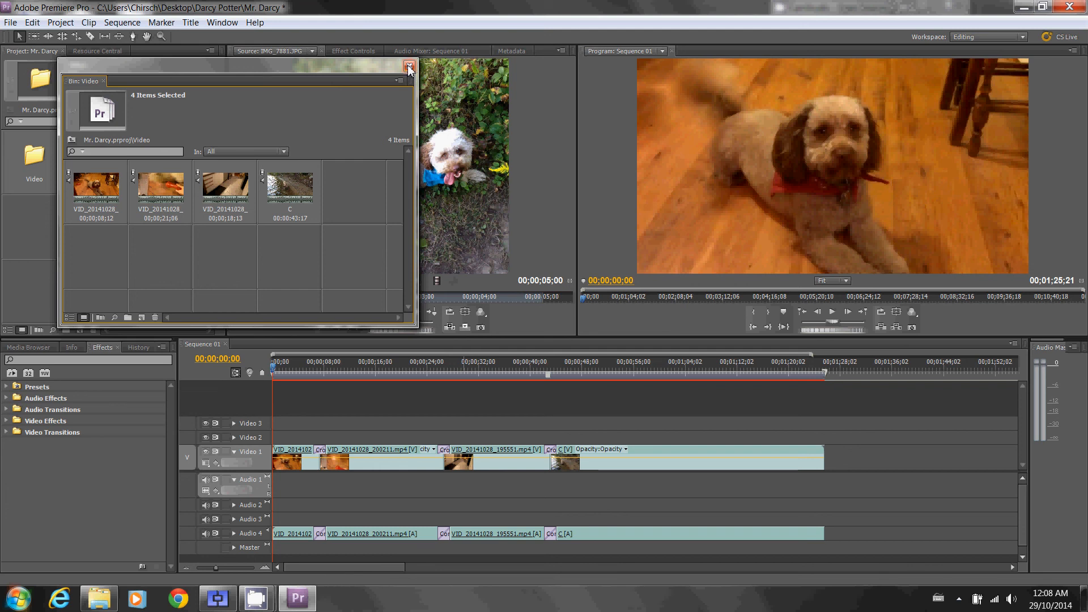
- Play the opening of Sequence 01 past its first transition, stop playback, and close the Video bin
left_click(559, 405)
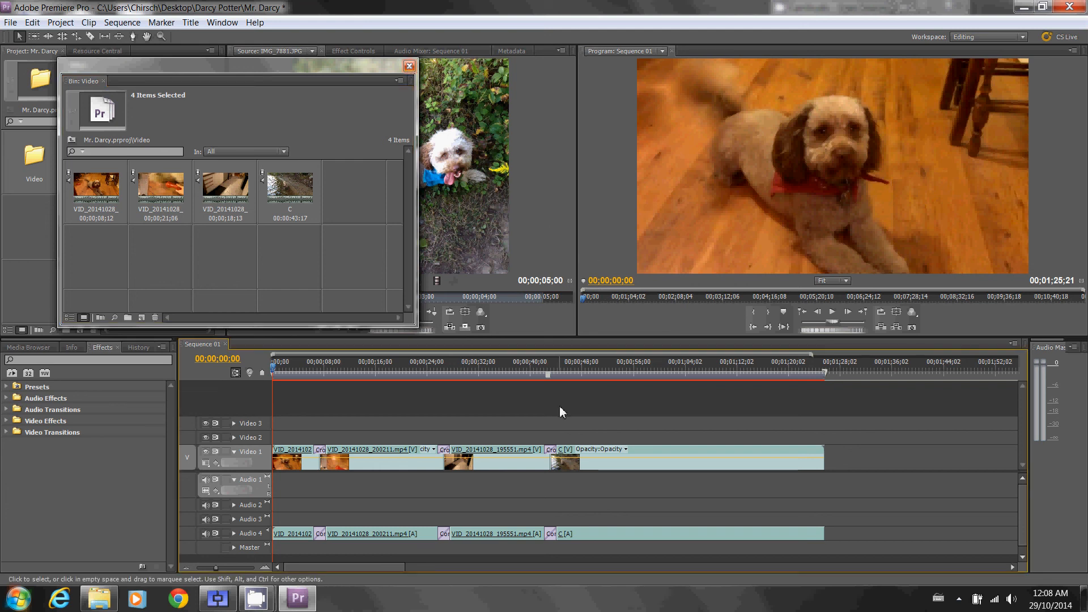
key("space")
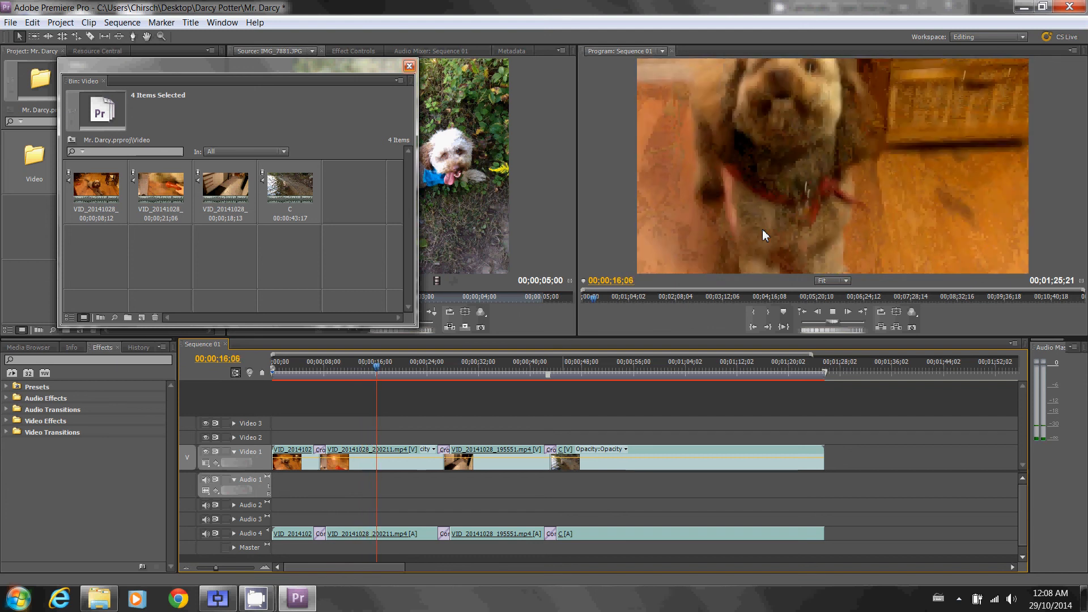
key("space")
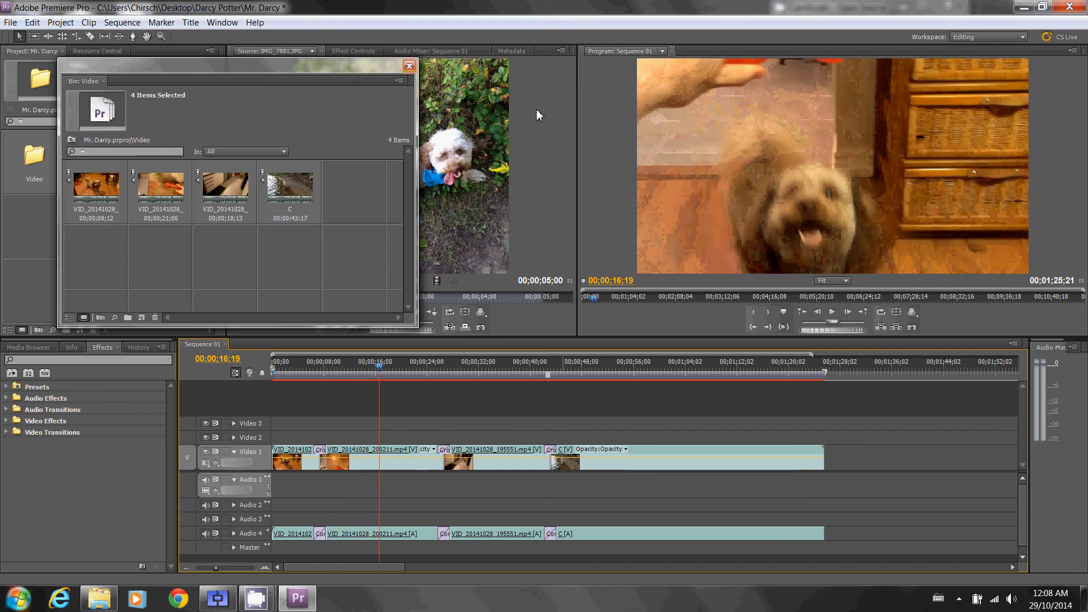
left_click(408, 66)
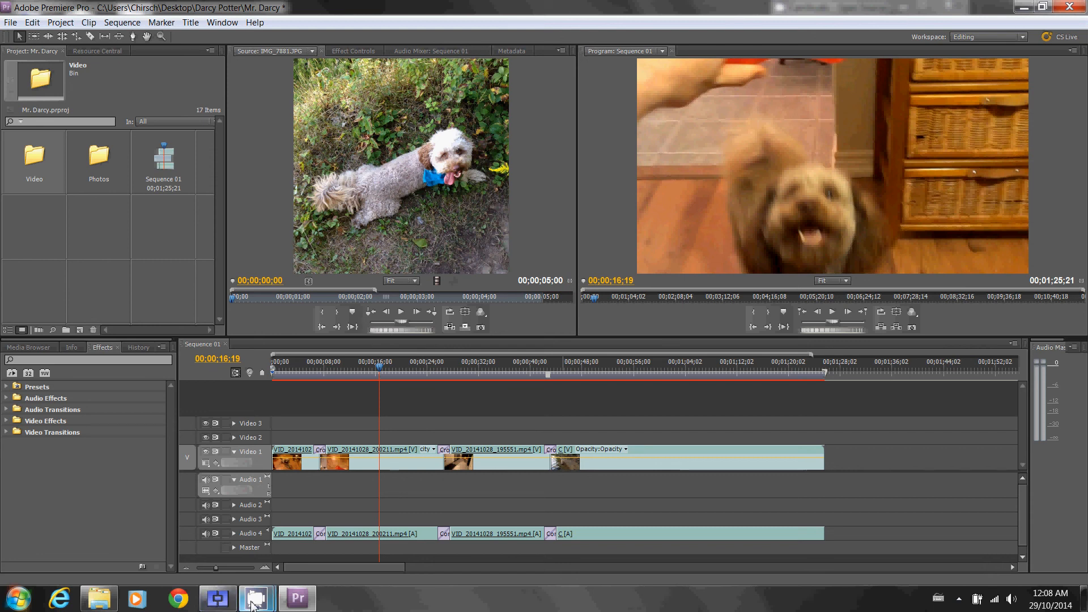
mouse_move(255, 599)
left_click(227, 534)
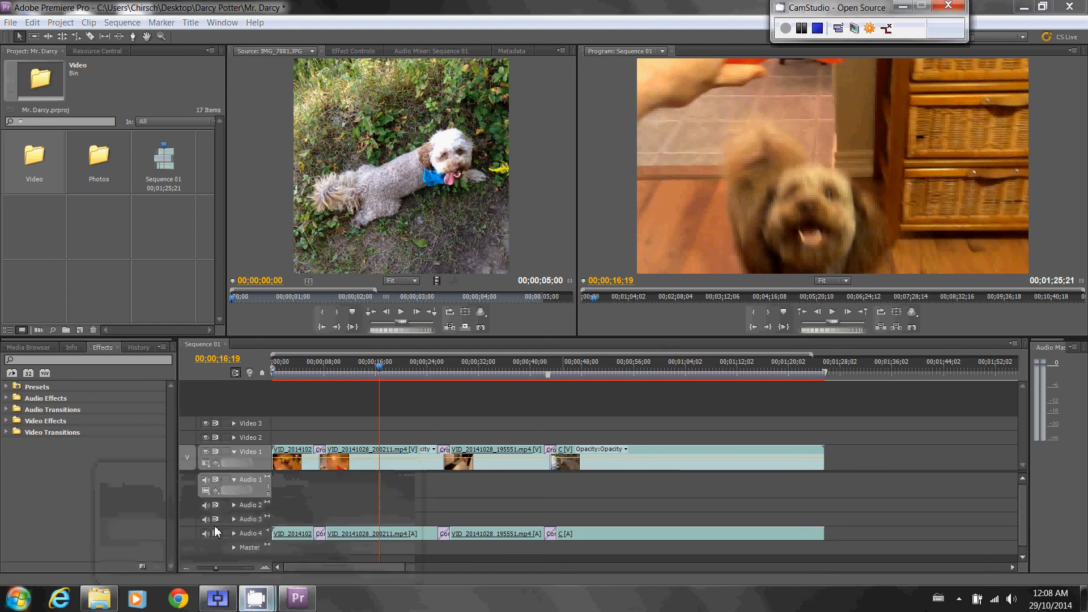